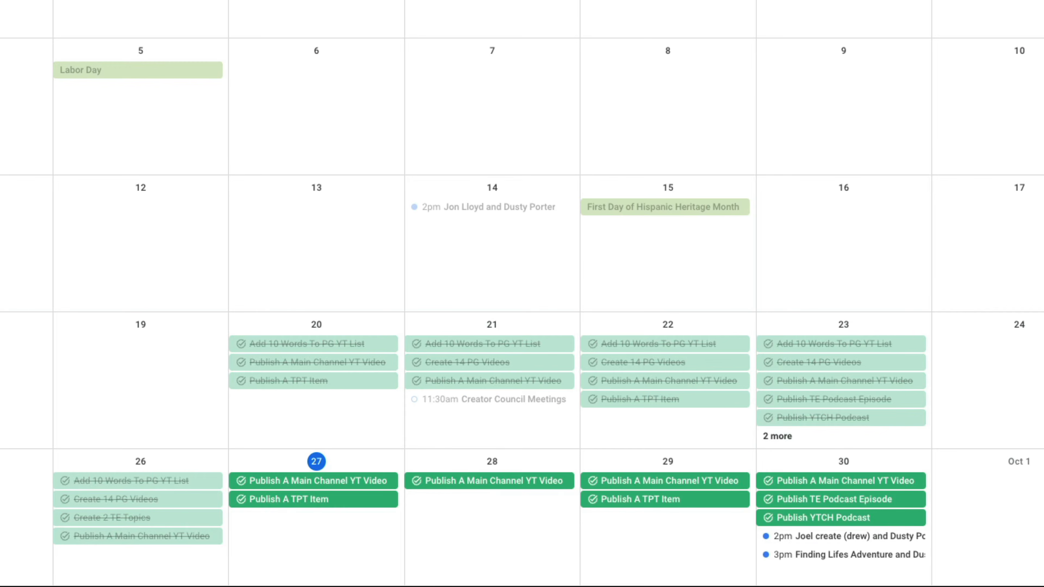
{"action": "key", "text": "n"}
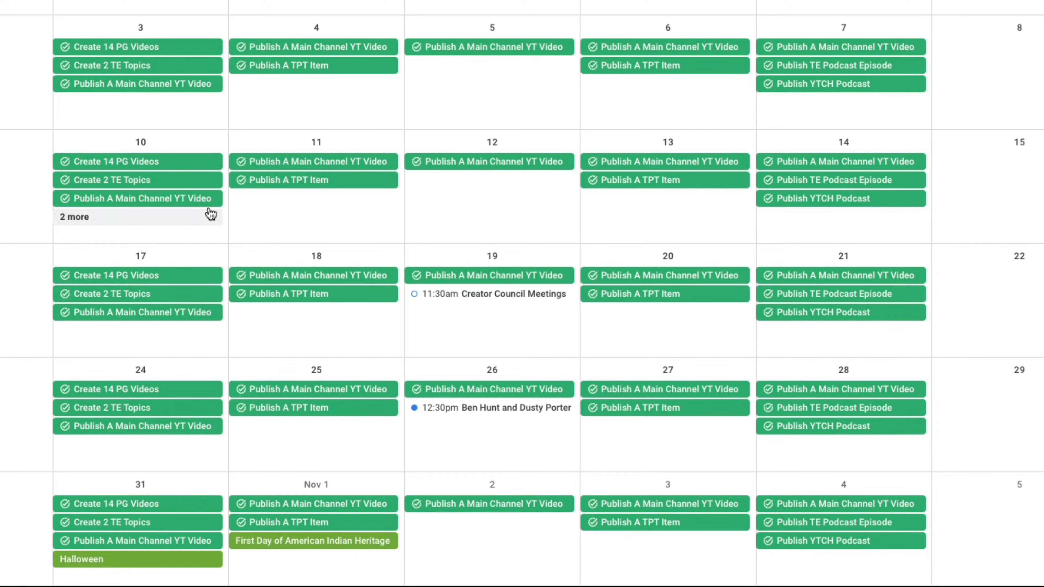
{"action": "scroll", "coordinate": [159, 175], "scroll_direction": "down", "scroll_amount": 1}
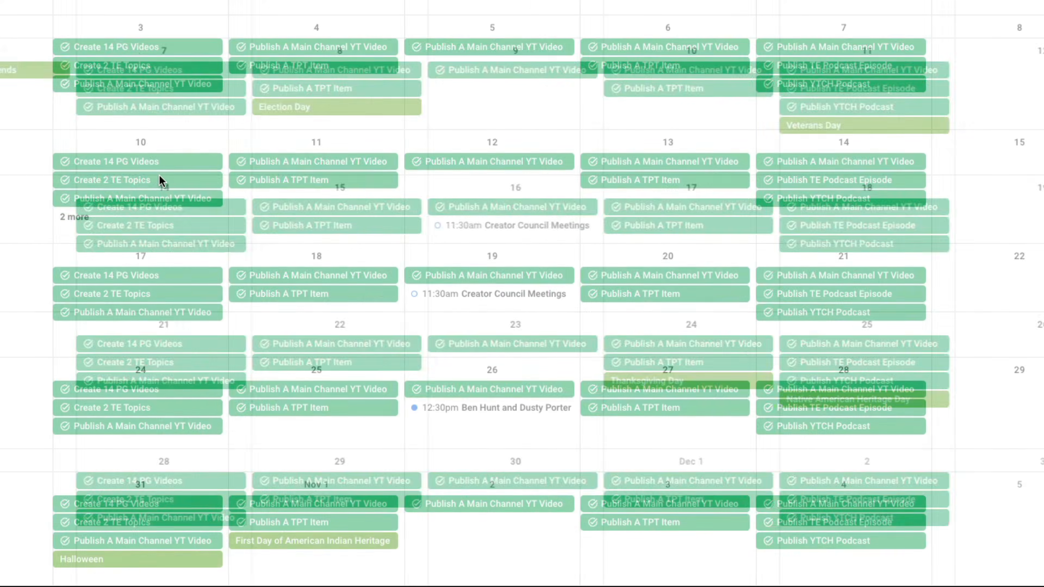
{"action": "scroll", "coordinate": [159, 175], "scroll_direction": "up", "scroll_amount": 2}
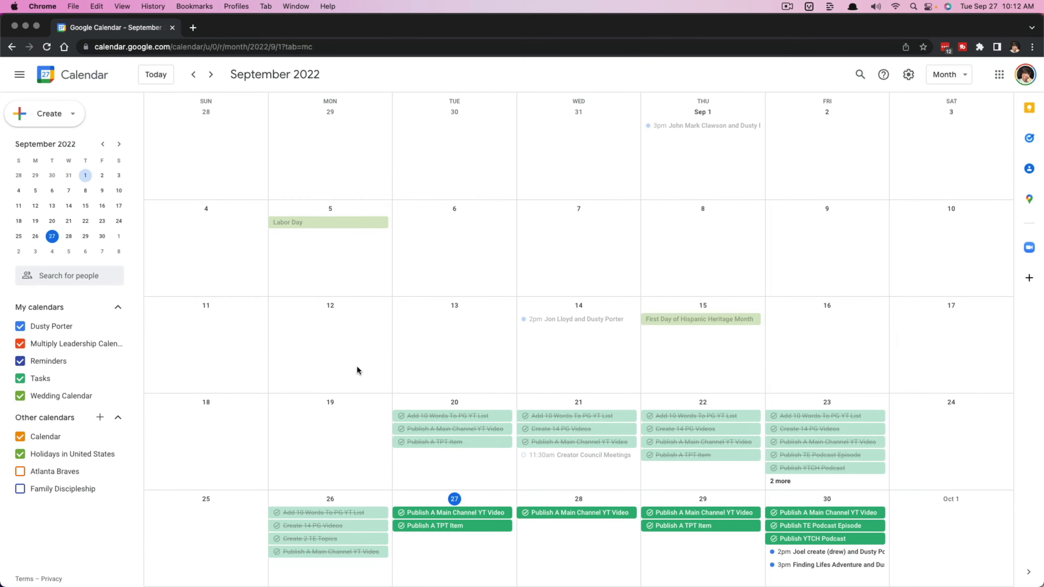
Start a new task on September 12 titled "Task 001" with the description "Task Descr".
{"action": "left_click", "coordinate": [296, 329]}
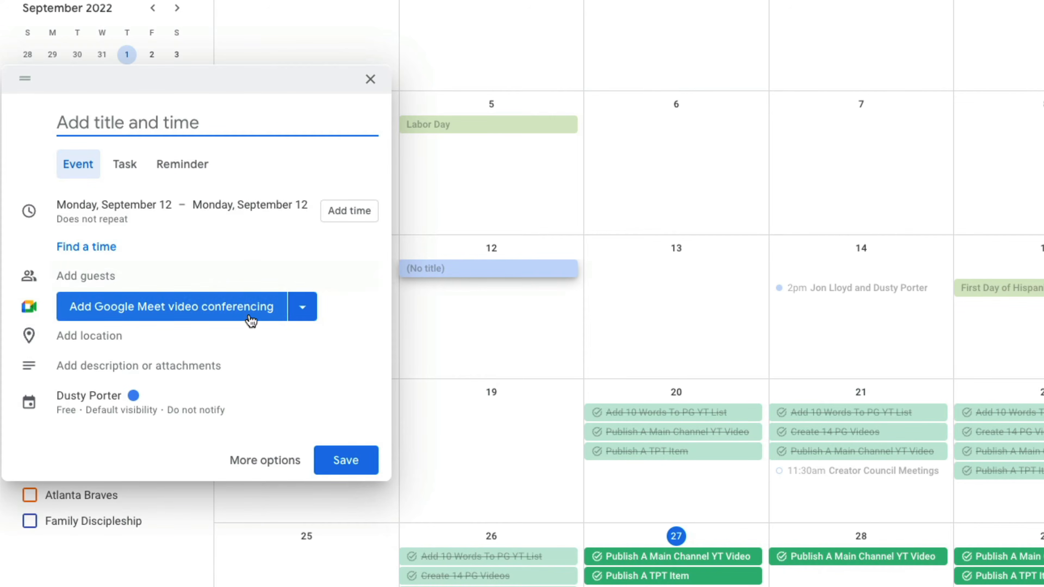
{"action": "left_click", "coordinate": [132, 170]}
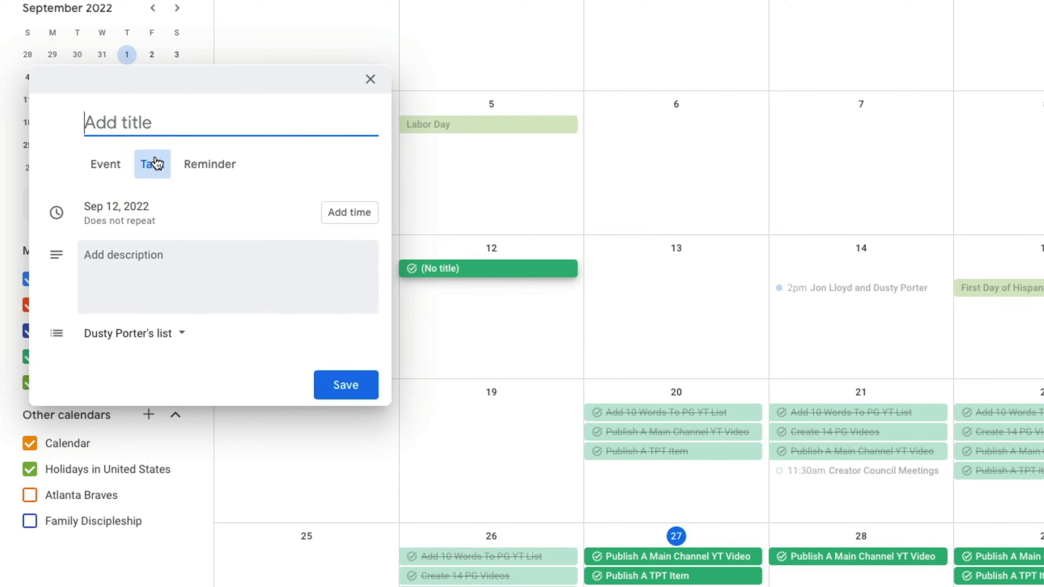
{"action": "type", "text": "Tas"}
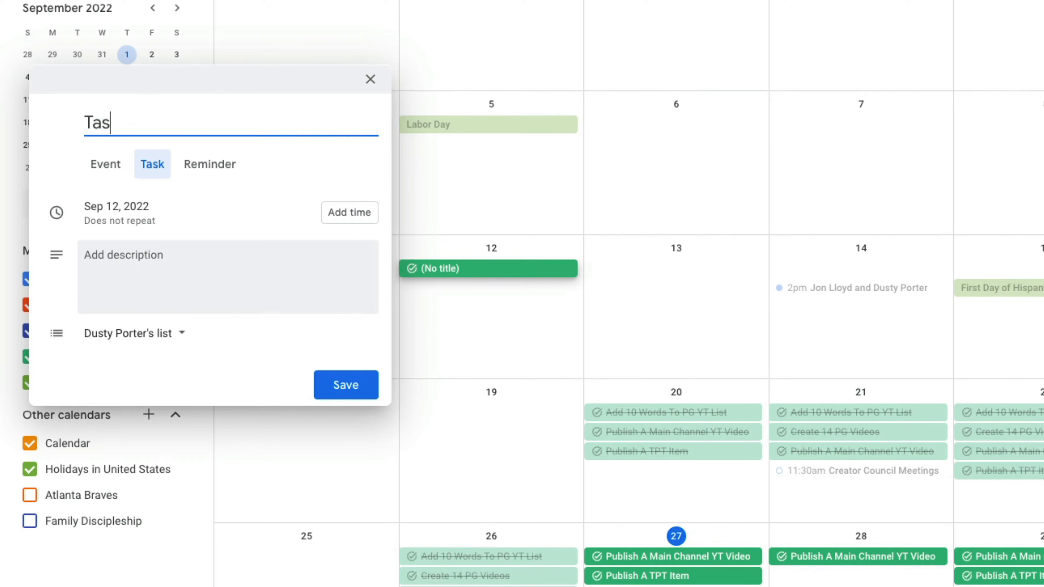
{"action": "type", "text": "k 001"}
{"action": "left_click", "coordinate": [126, 260]}
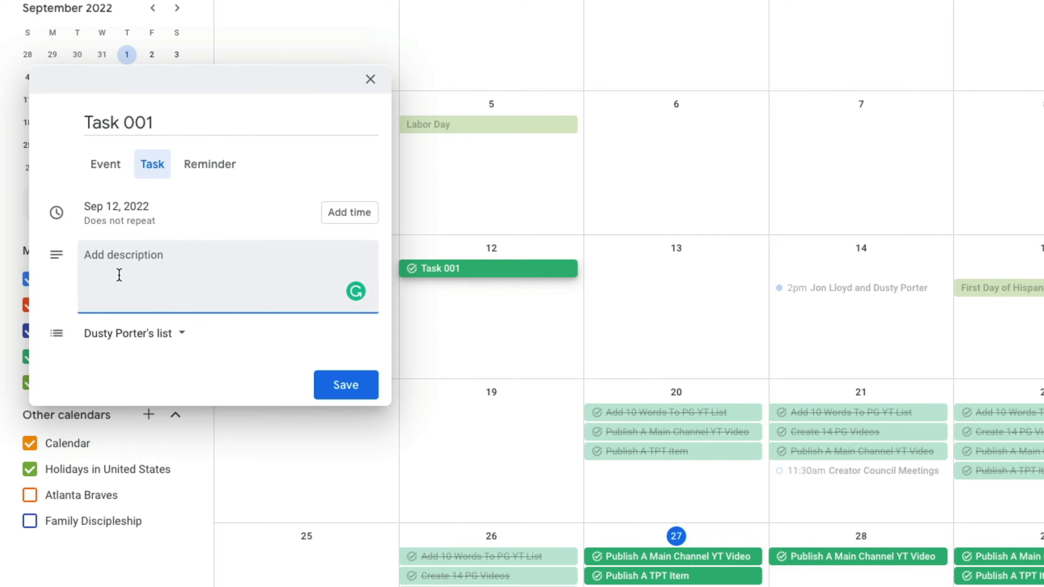
{"action": "type", "text": "Task Descr"}
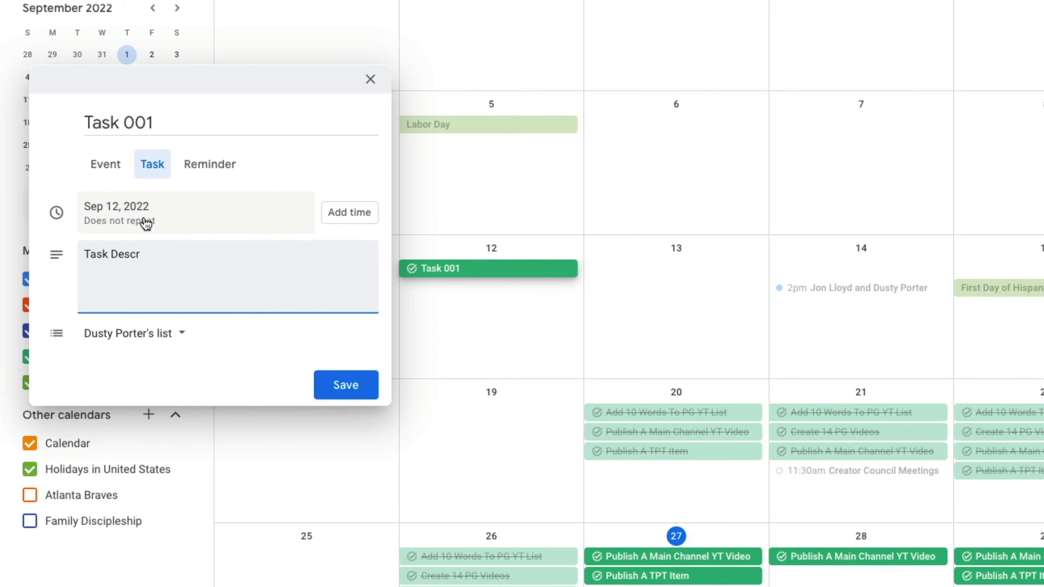
Turn off the all-day setting for Task 001 and set its time to 11:00am.
{"action": "left_click", "coordinate": [184, 215]}
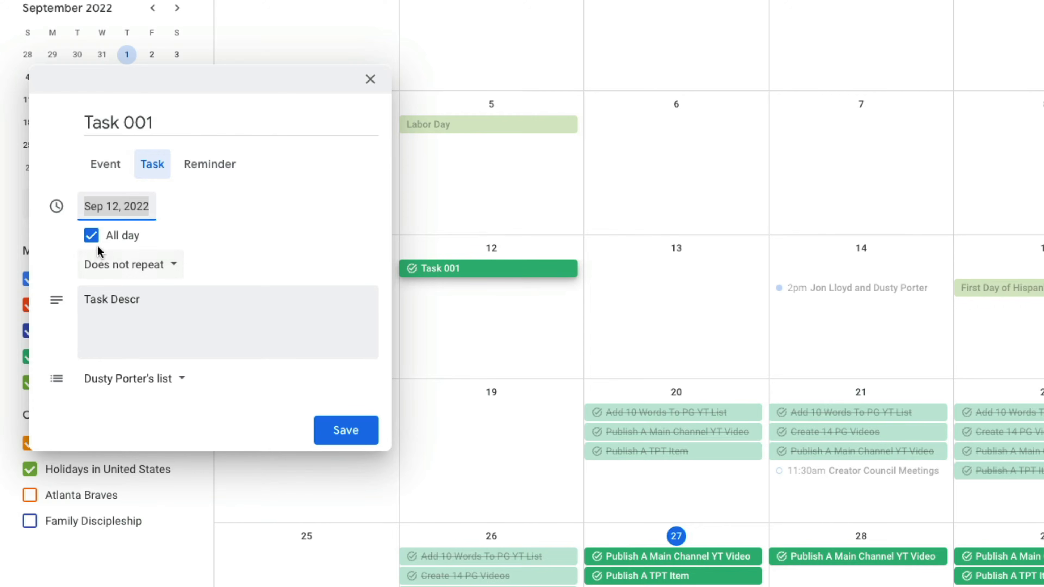
{"action": "left_click", "coordinate": [93, 238]}
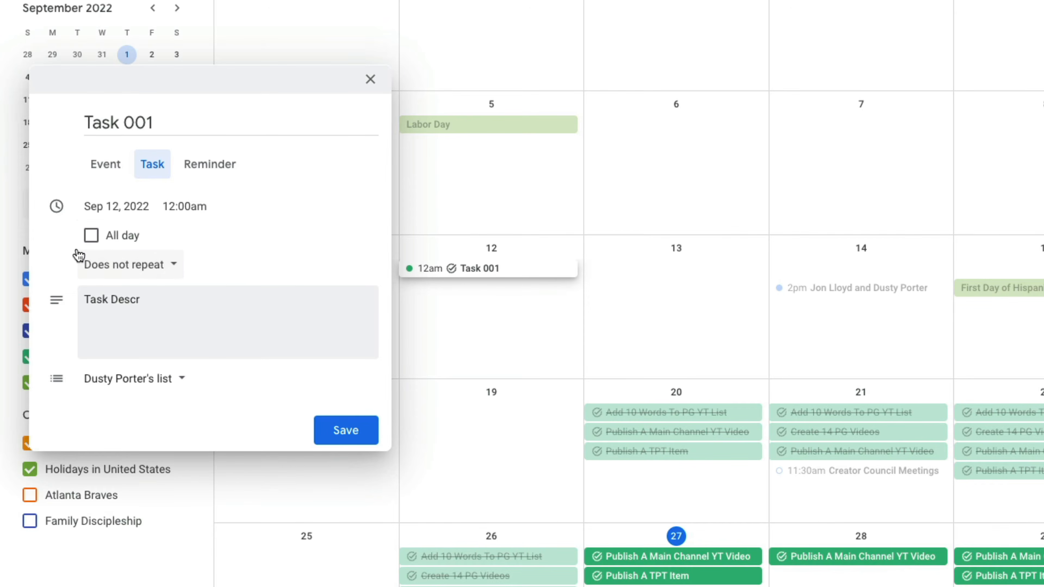
{"action": "left_click", "coordinate": [202, 206]}
{"action": "scroll", "coordinate": [210, 299], "scroll_direction": "down", "scroll_amount": 5}
{"action": "scroll", "coordinate": [210, 298], "scroll_direction": "down", "scroll_amount": 11}
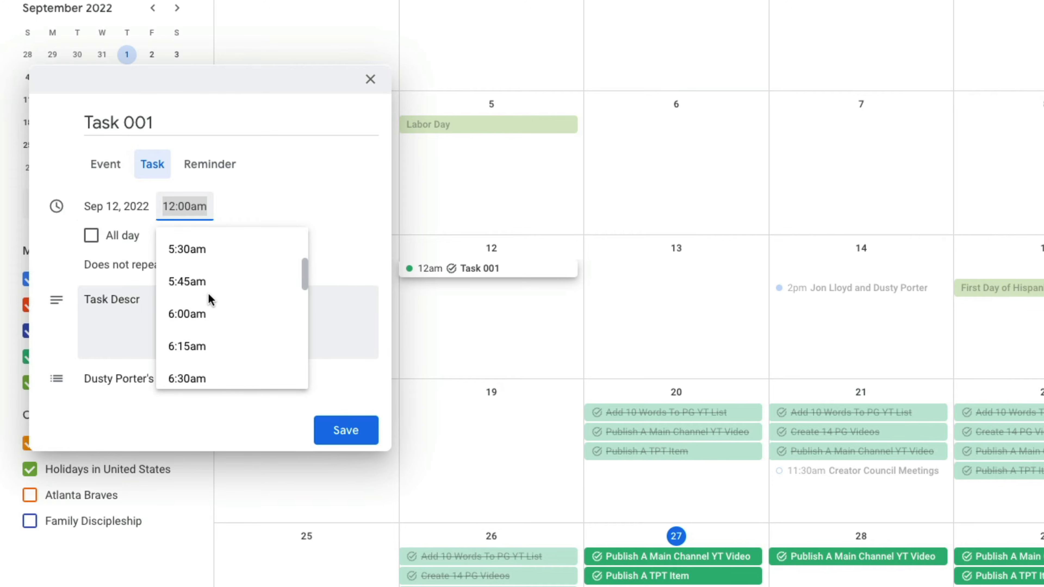
{"action": "left_click", "coordinate": [192, 328]}
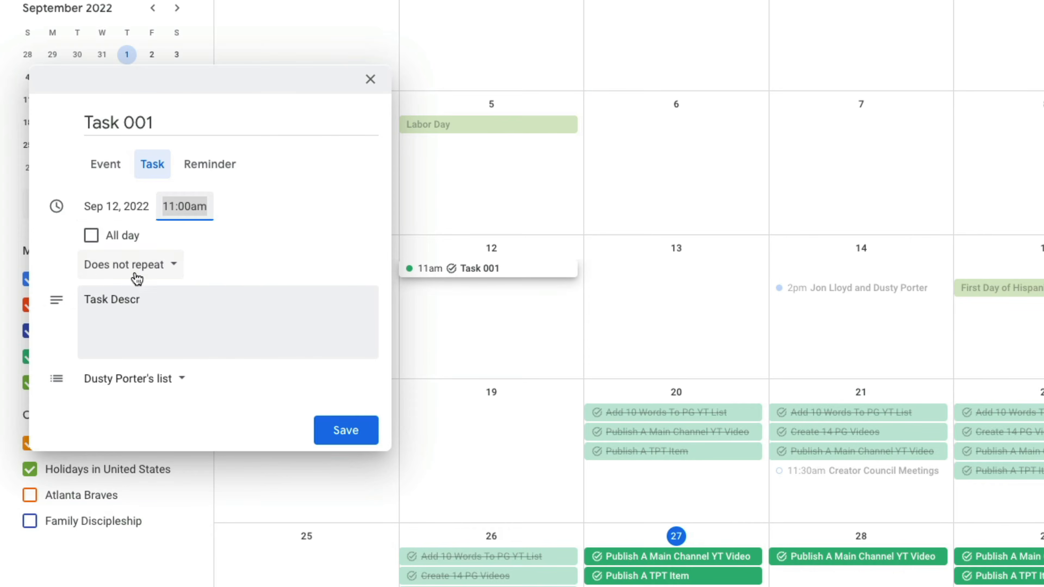
Try a custom weekly recurrence on Monday, Wednesday and Friday that never ends, and discard it.
{"action": "left_click", "coordinate": [150, 272]}
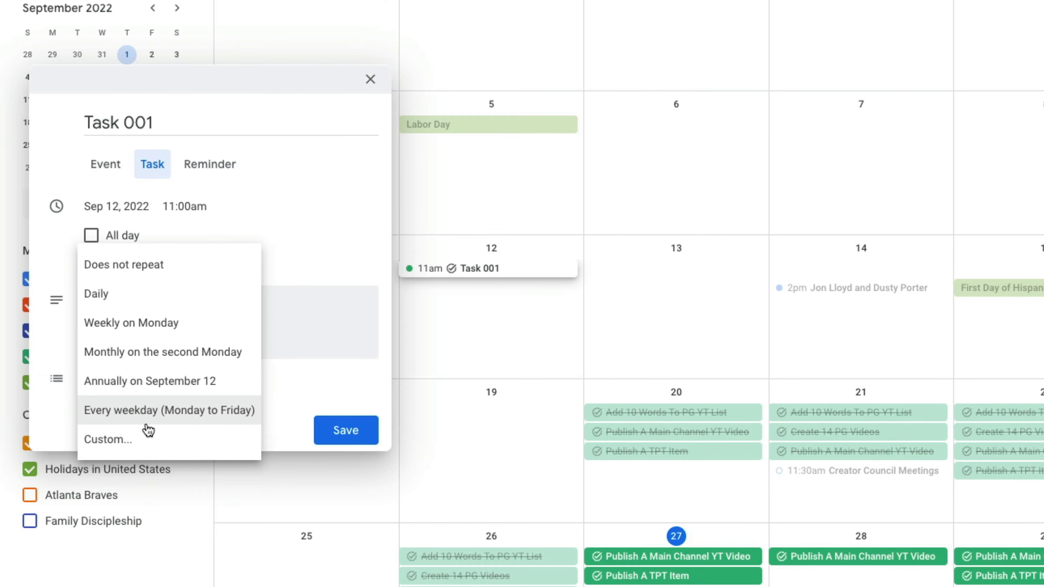
{"action": "left_click", "coordinate": [111, 442]}
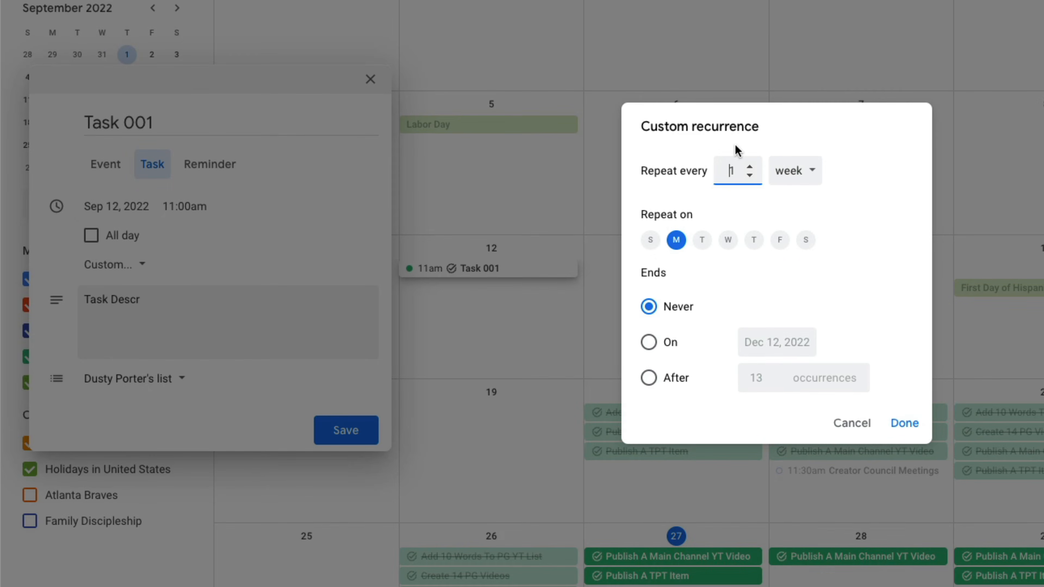
{"action": "left_click", "coordinate": [728, 243]}
{"action": "left_click", "coordinate": [780, 242]}
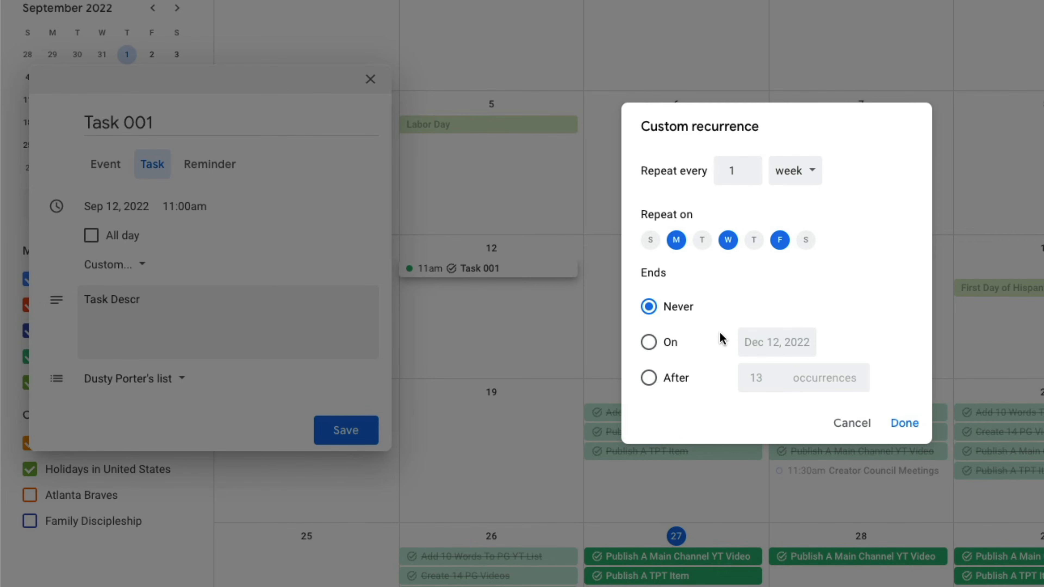
{"action": "left_click", "coordinate": [649, 343]}
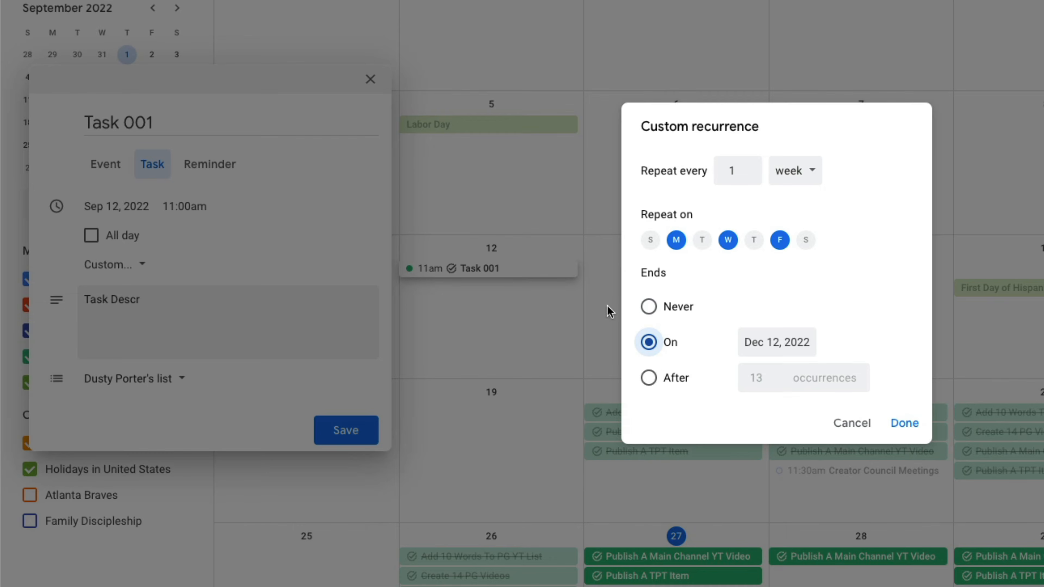
{"action": "left_click", "coordinate": [649, 307]}
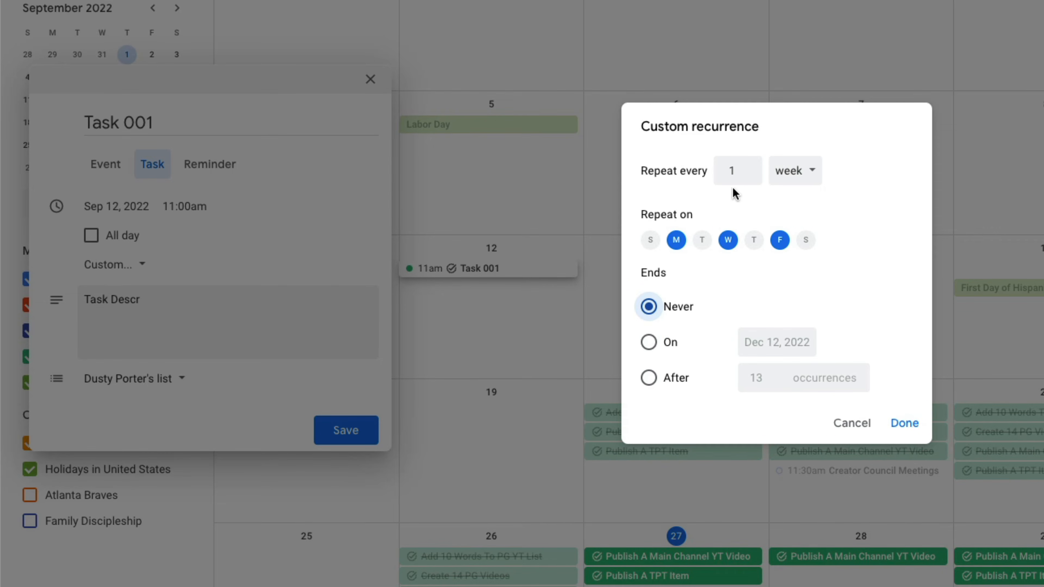
{"action": "left_click", "coordinate": [853, 424]}
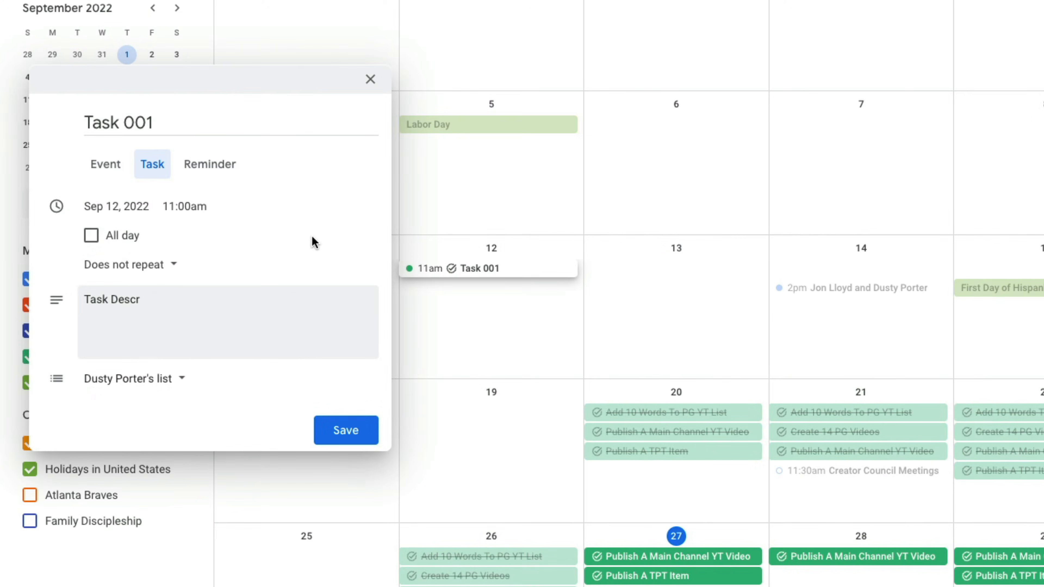
Make Task 001 an all-day task, assign it to the Youtube list and save it.
{"action": "left_click", "coordinate": [89, 236]}
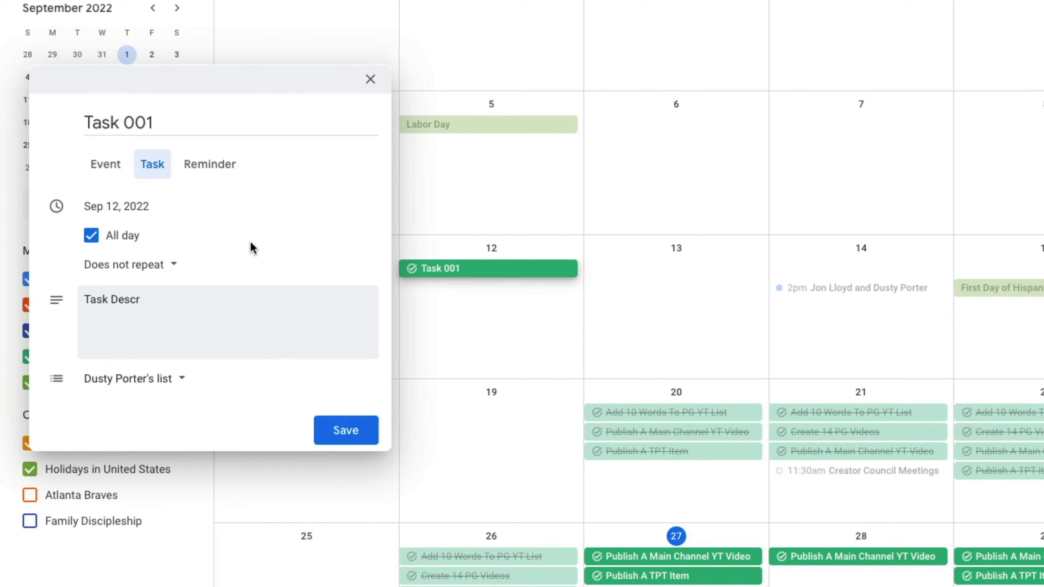
{"action": "left_click", "coordinate": [93, 238]}
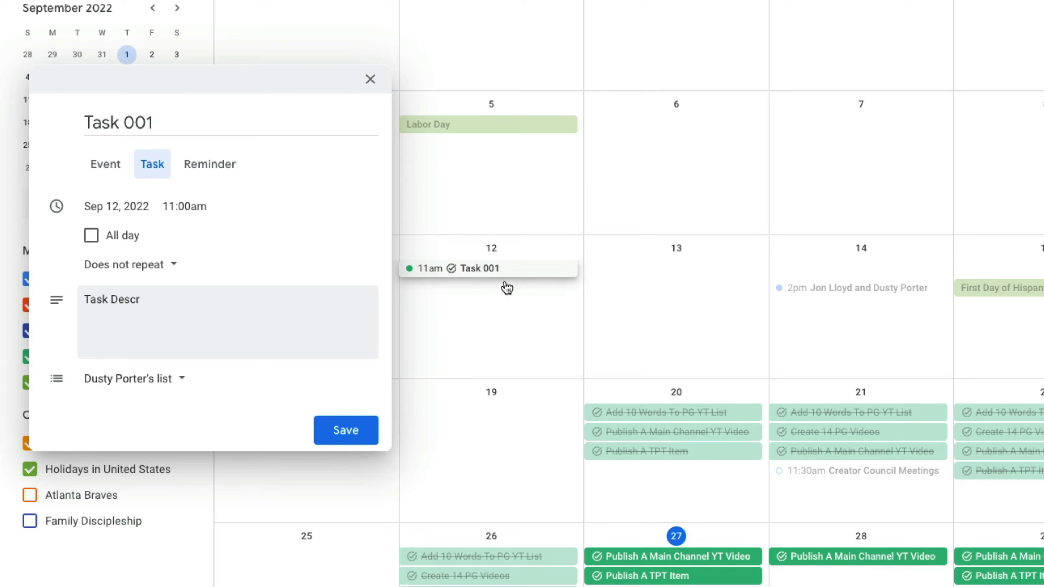
{"action": "left_click", "coordinate": [92, 235]}
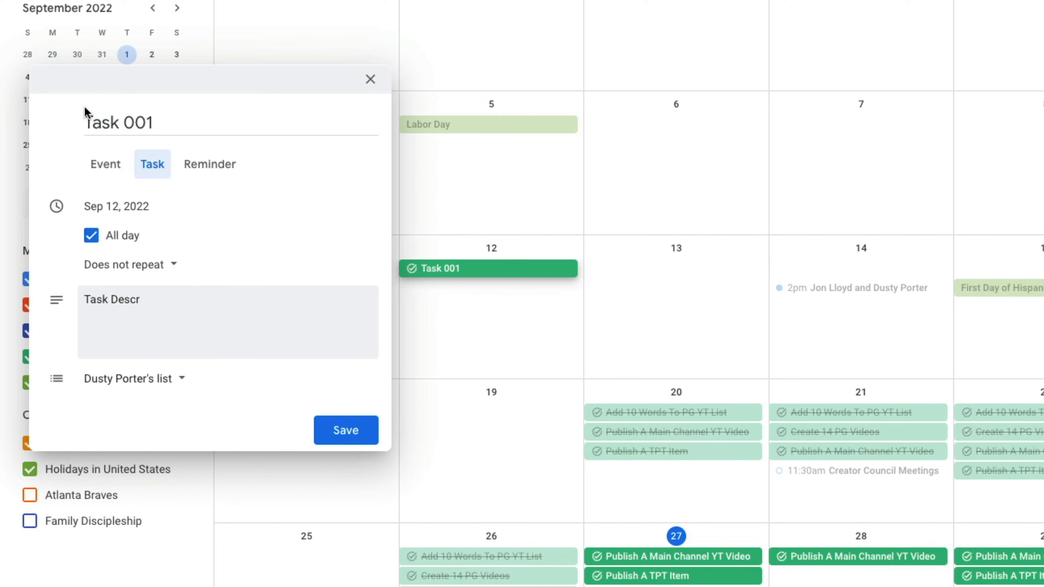
{"action": "left_click", "coordinate": [130, 386]}
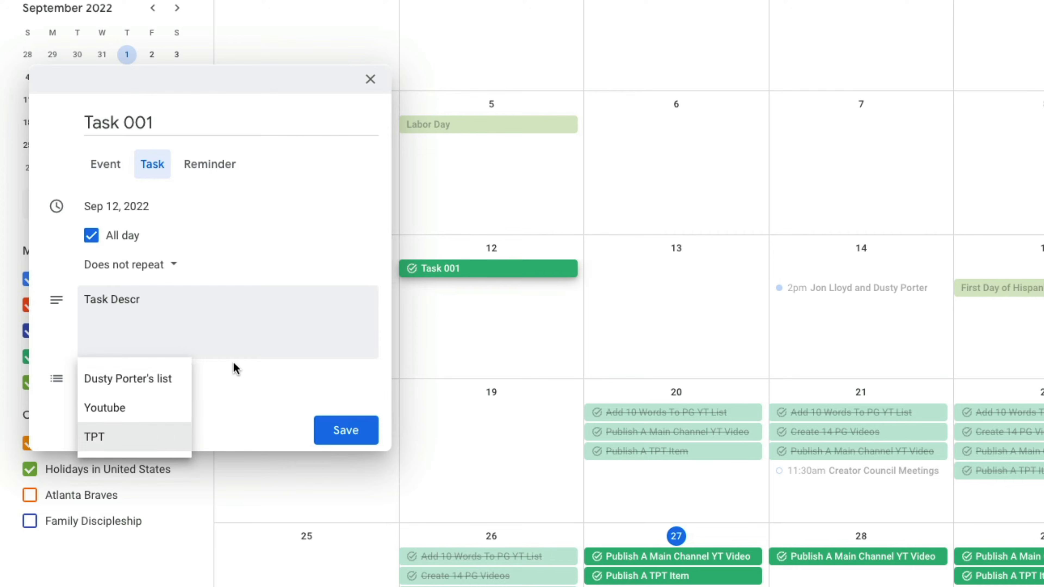
{"action": "left_click", "coordinate": [132, 408]}
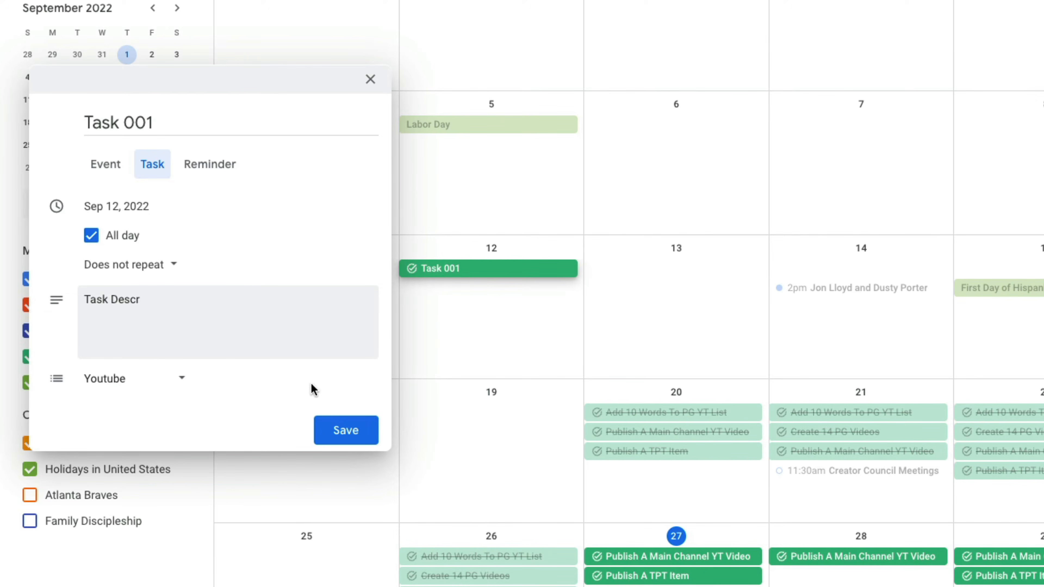
{"action": "left_click", "coordinate": [354, 431]}
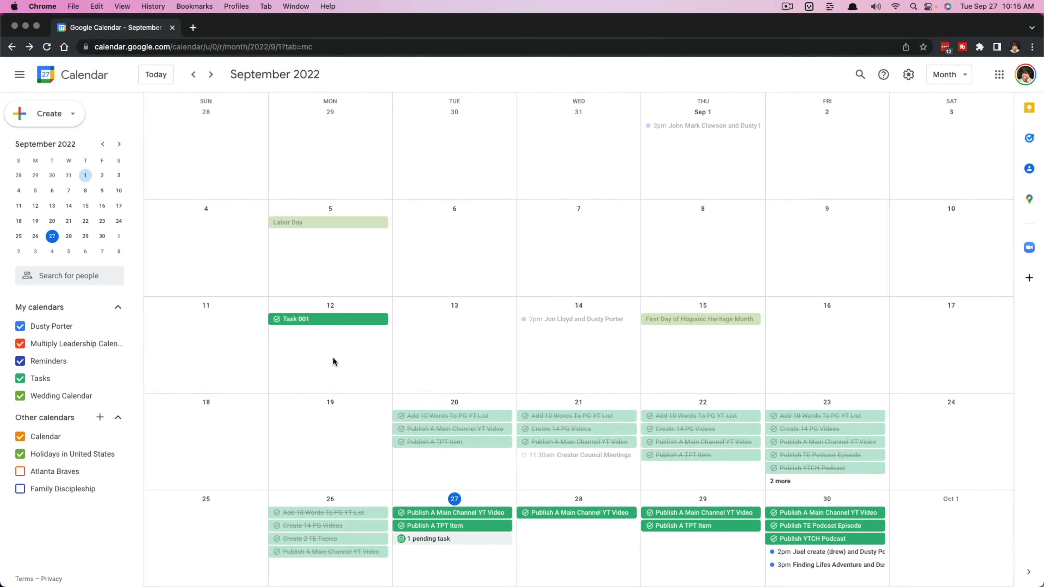
Mark Task 001 on September 12 as completed and close its details.
{"action": "left_click", "coordinate": [297, 320]}
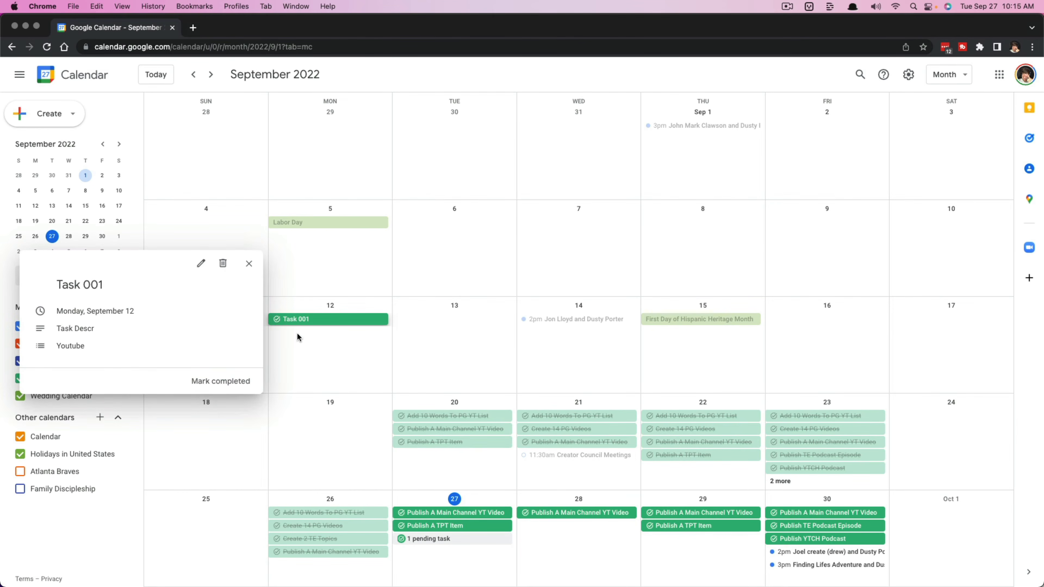
{"action": "left_click", "coordinate": [214, 382]}
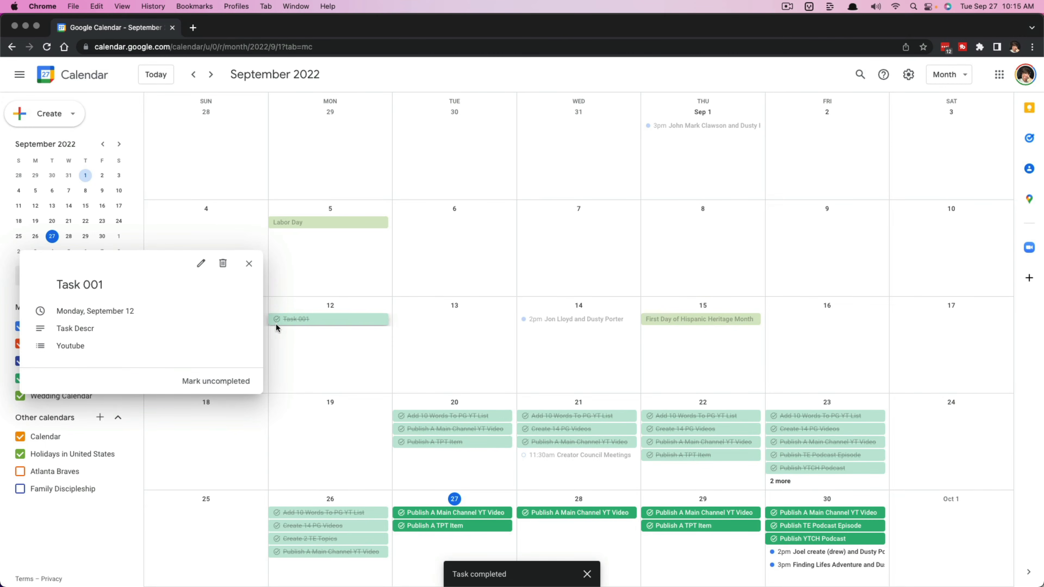
{"action": "left_click", "coordinate": [249, 264]}
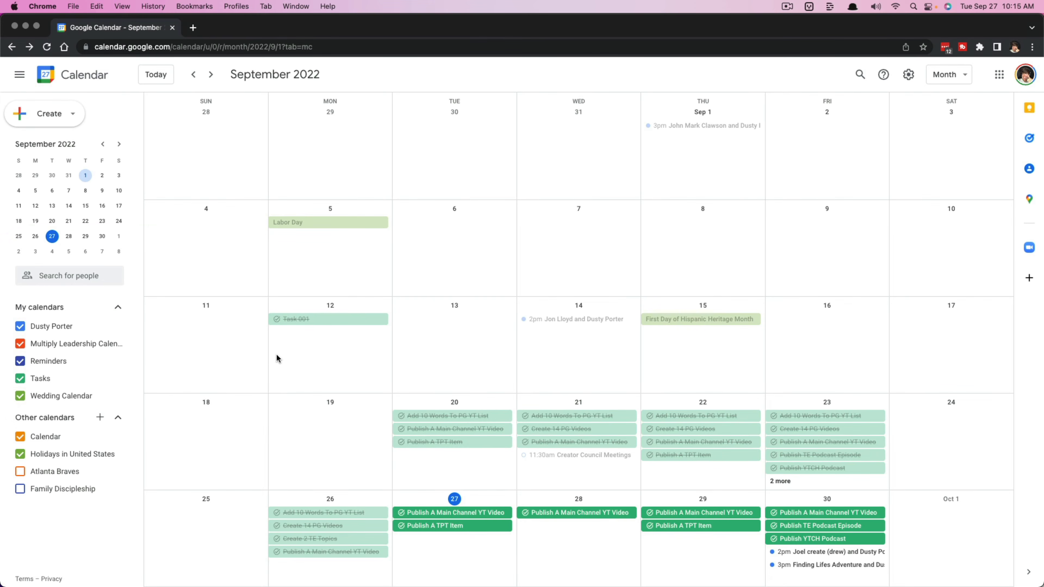
Create and save a non-repeating, all-day reminder on September 12, titled as a note to email a contact.
{"action": "left_click", "coordinate": [299, 347]}
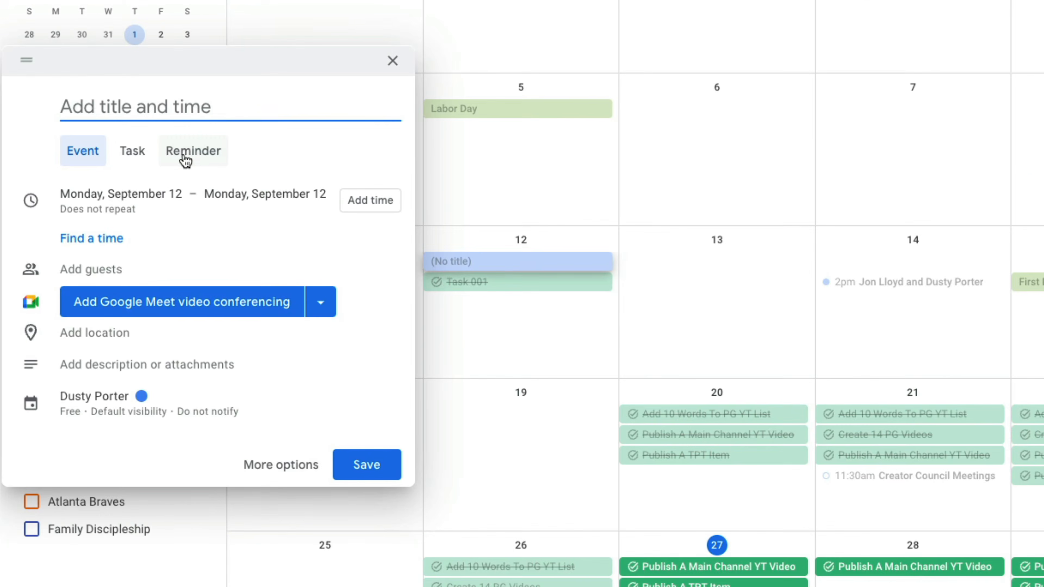
{"action": "left_click", "coordinate": [124, 250]}
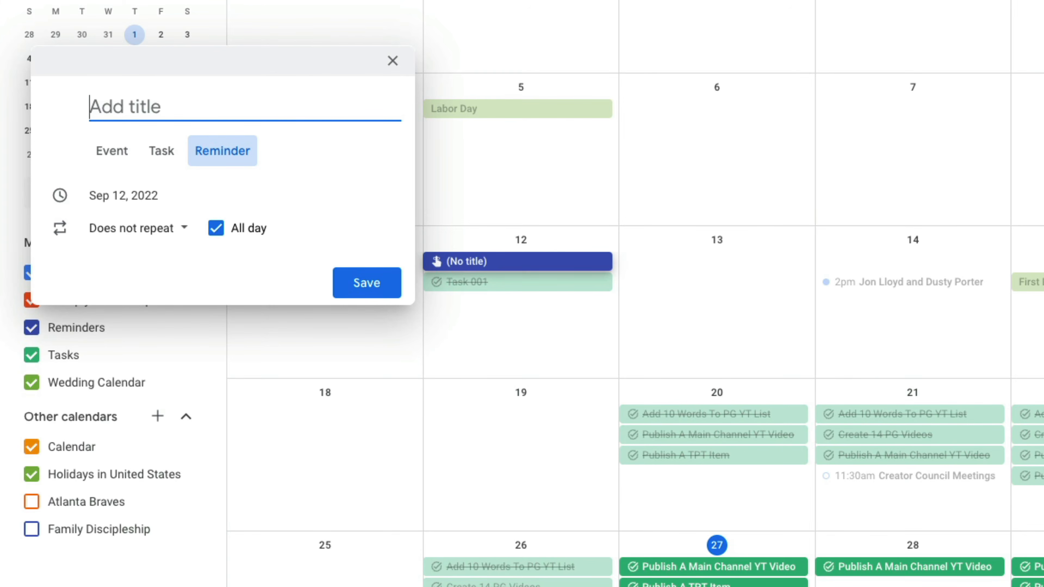
{"action": "type", "text": "Email John"}
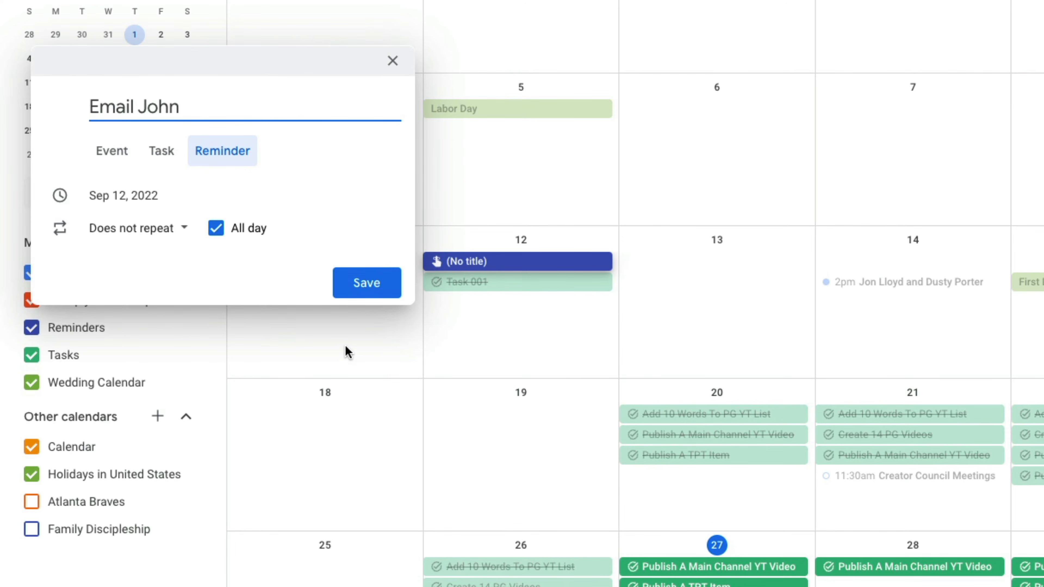
{"action": "left_click", "coordinate": [144, 231]}
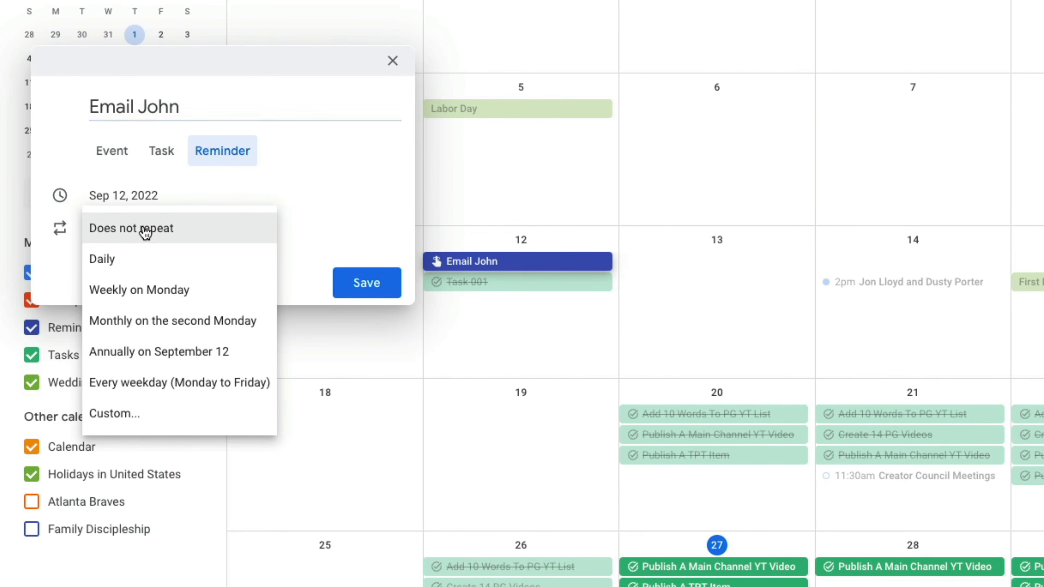
{"action": "left_click", "coordinate": [226, 233]}
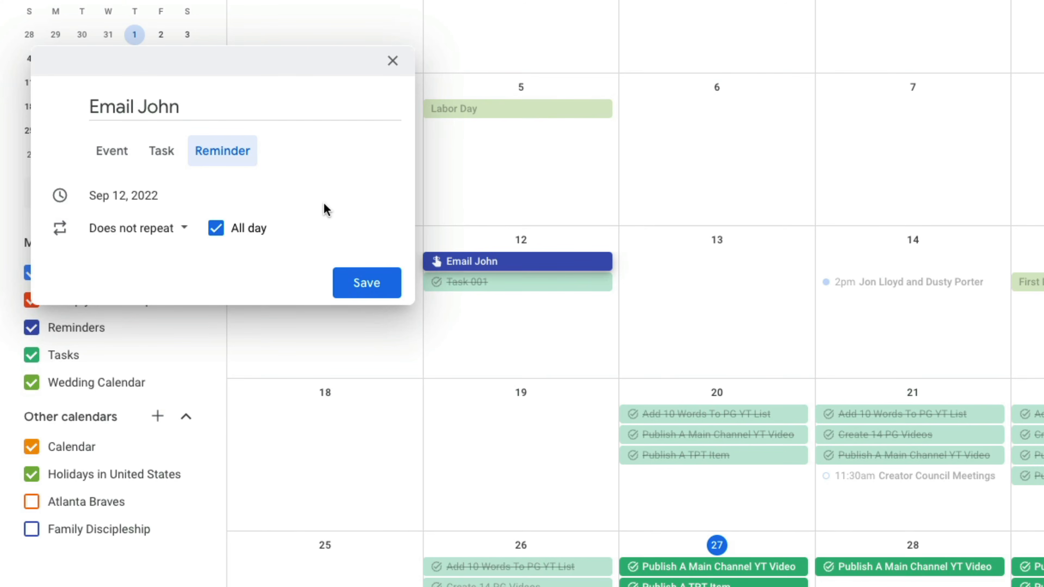
{"action": "left_click", "coordinate": [362, 285]}
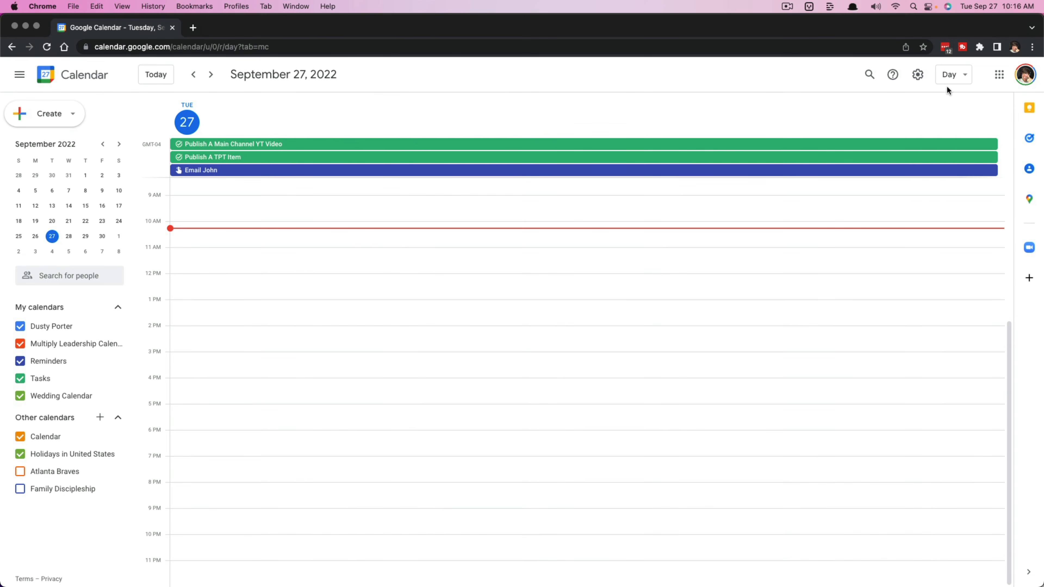
{"action": "left_click", "coordinate": [954, 78]}
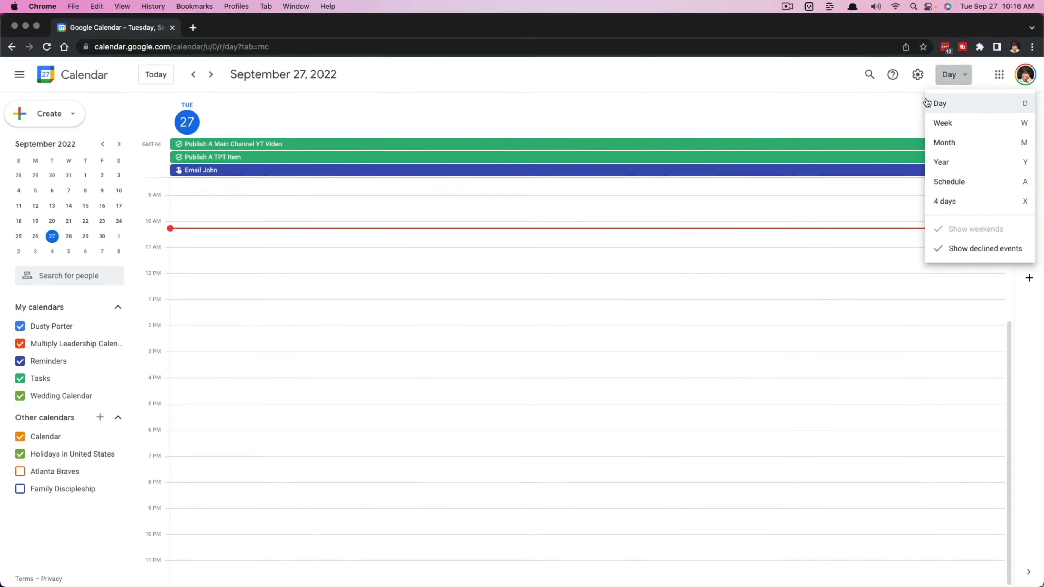
{"action": "left_click", "coordinate": [649, 117]}
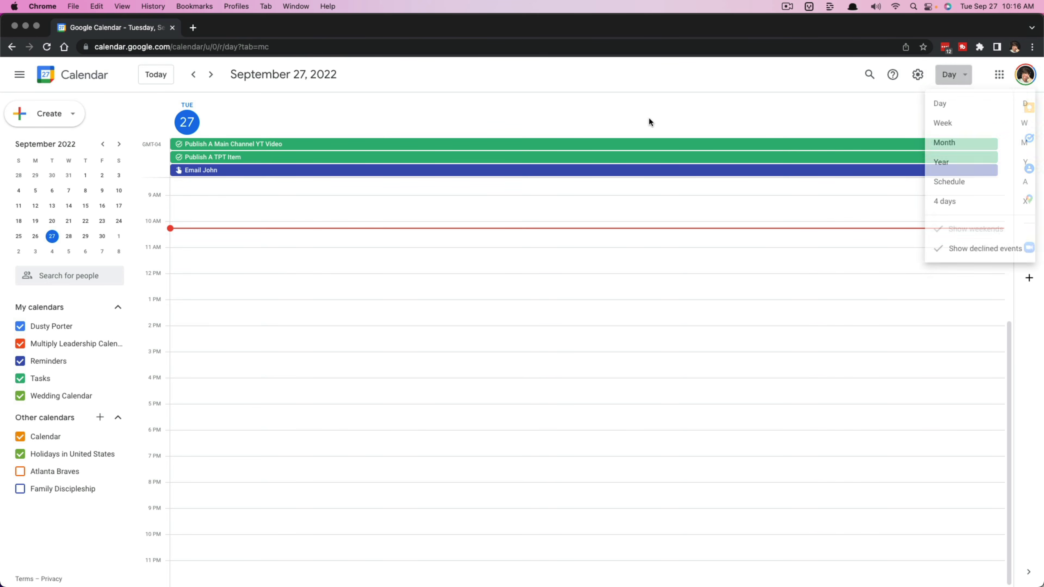
{"action": "left_click", "coordinate": [646, 117]}
{"action": "key", "text": "Escape"}
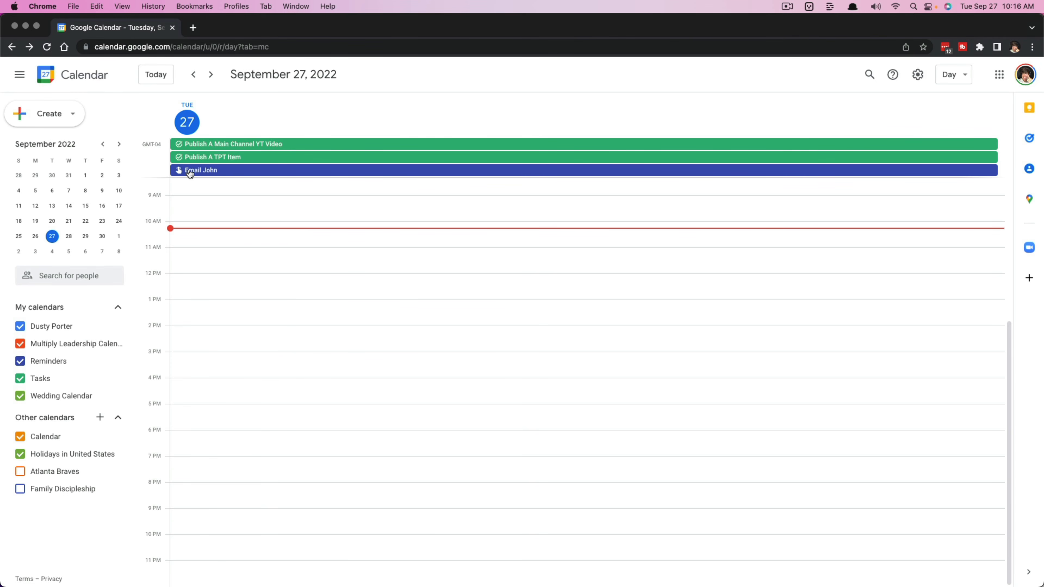
Open the reminder about emailing the contact on September 27 and mark it as done.
{"action": "left_click", "coordinate": [213, 172]}
{"action": "left_click", "coordinate": [606, 272]}
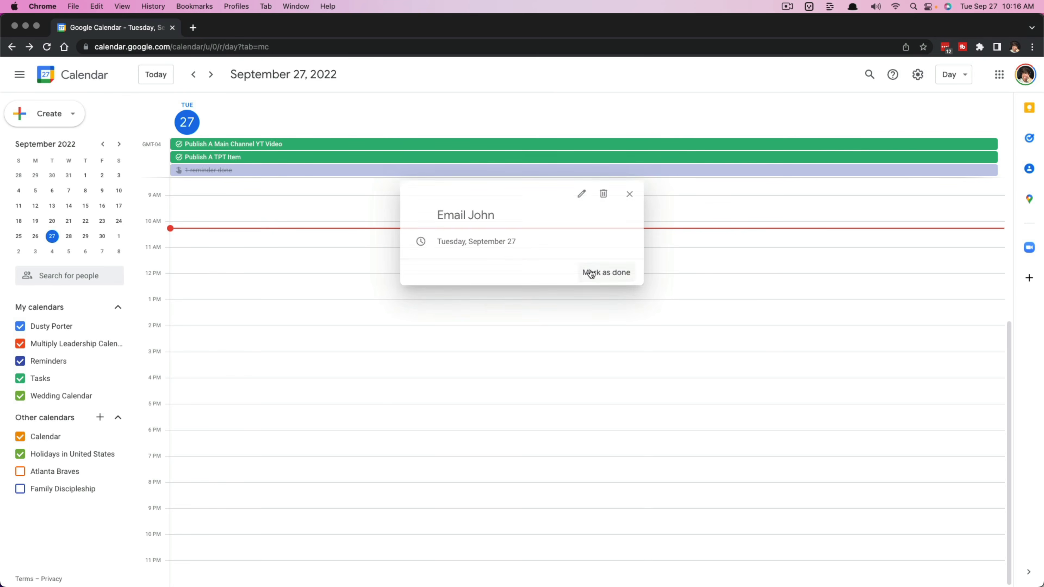